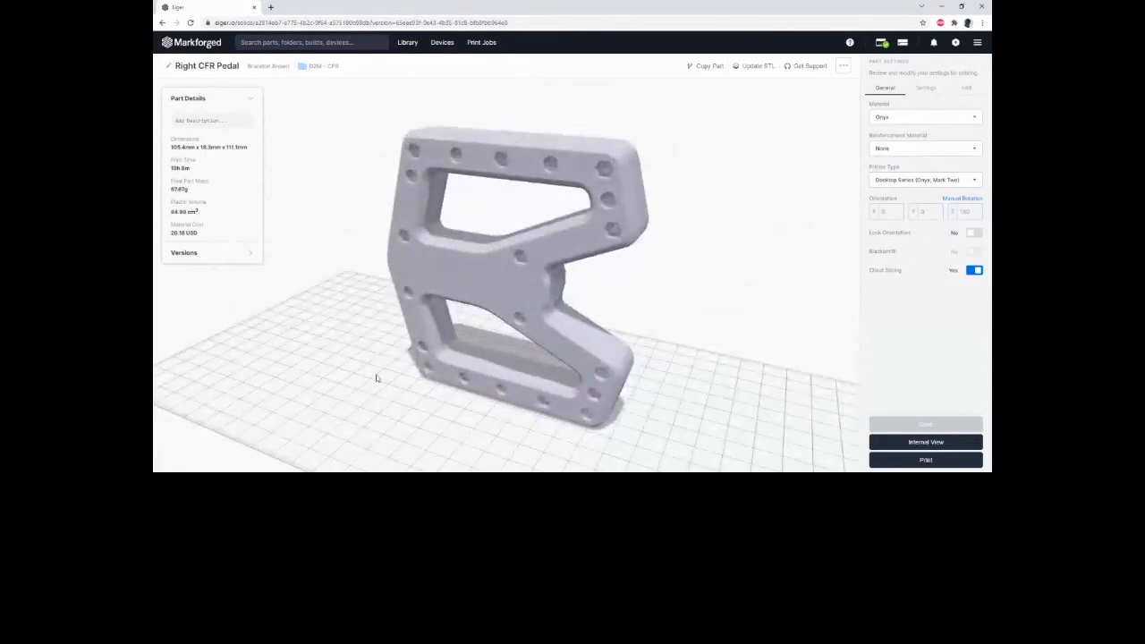
Step: Lay the pedal flat on the print bed on its broad face, with Onyx as the material
left_click(477, 290)
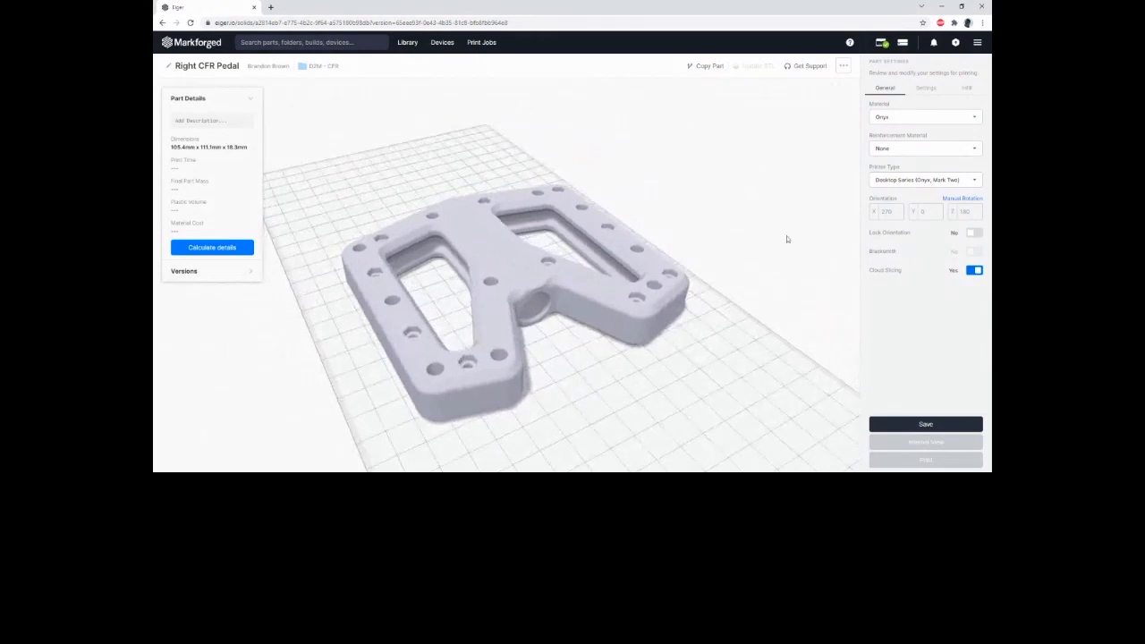
left_click(884, 118)
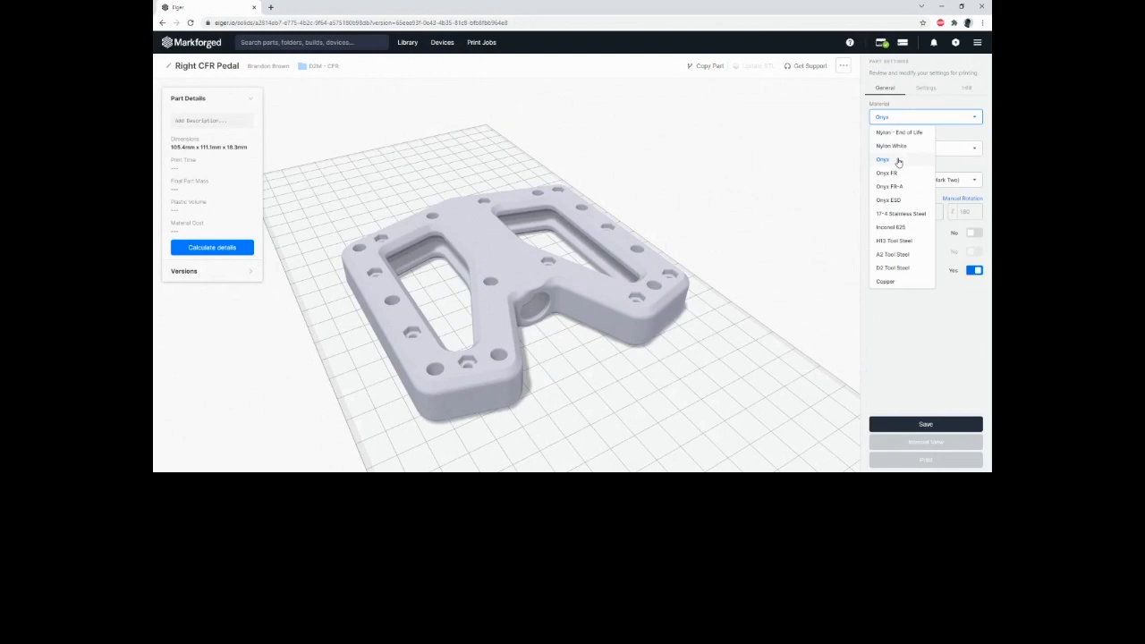
left_click(899, 159)
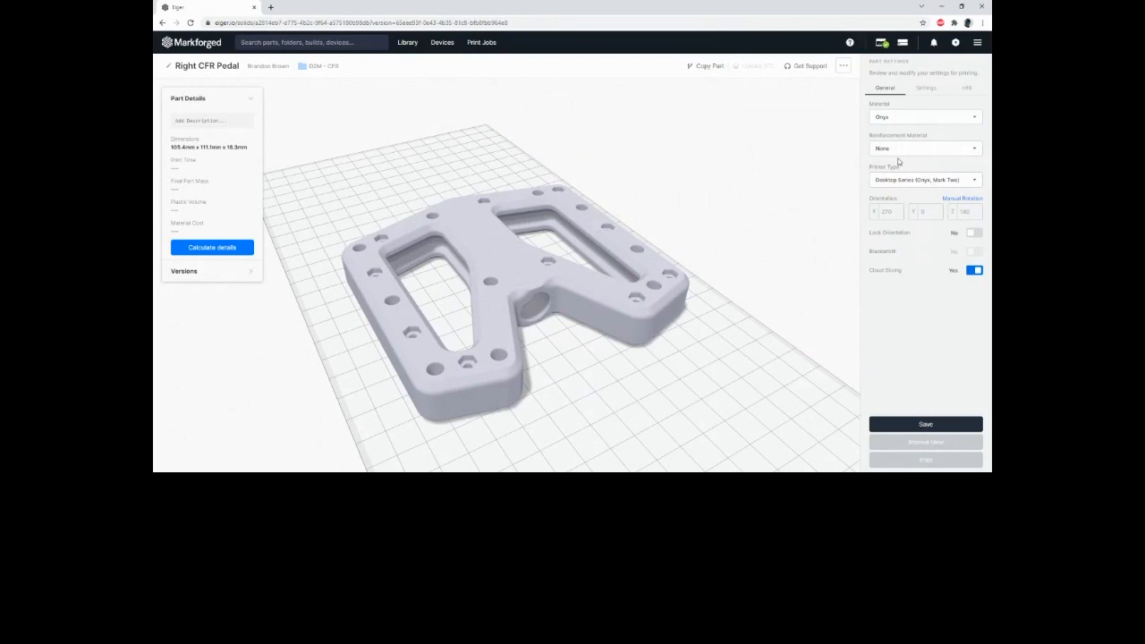
Step: Set the reinforcement material to Carbon Fiber and save the part settings for slicing
left_click(905, 156)
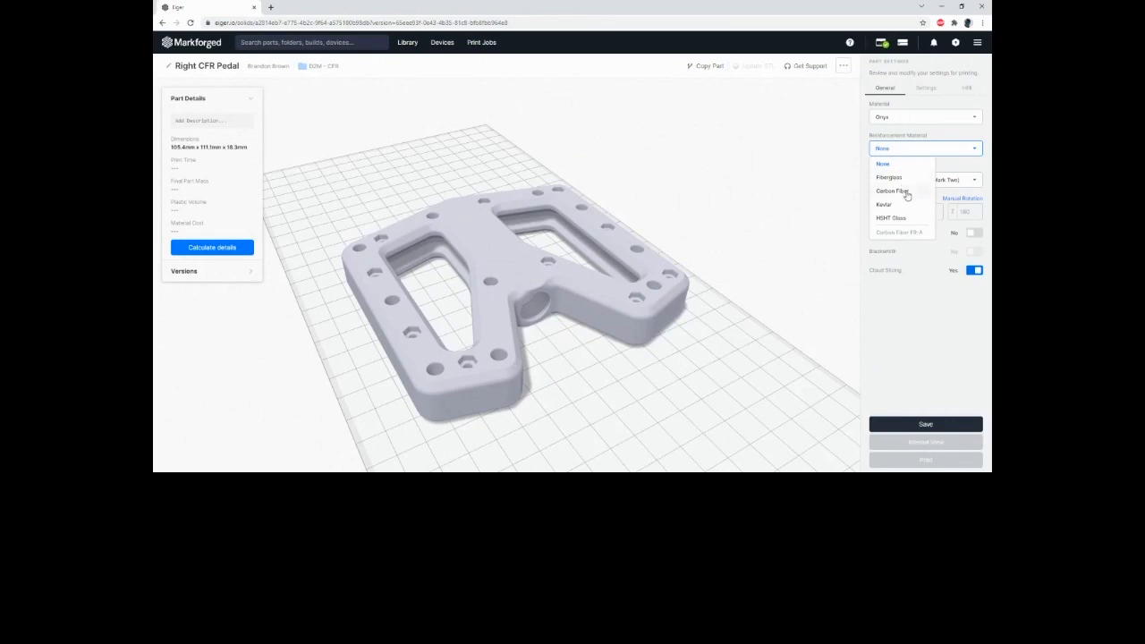
left_click(895, 190)
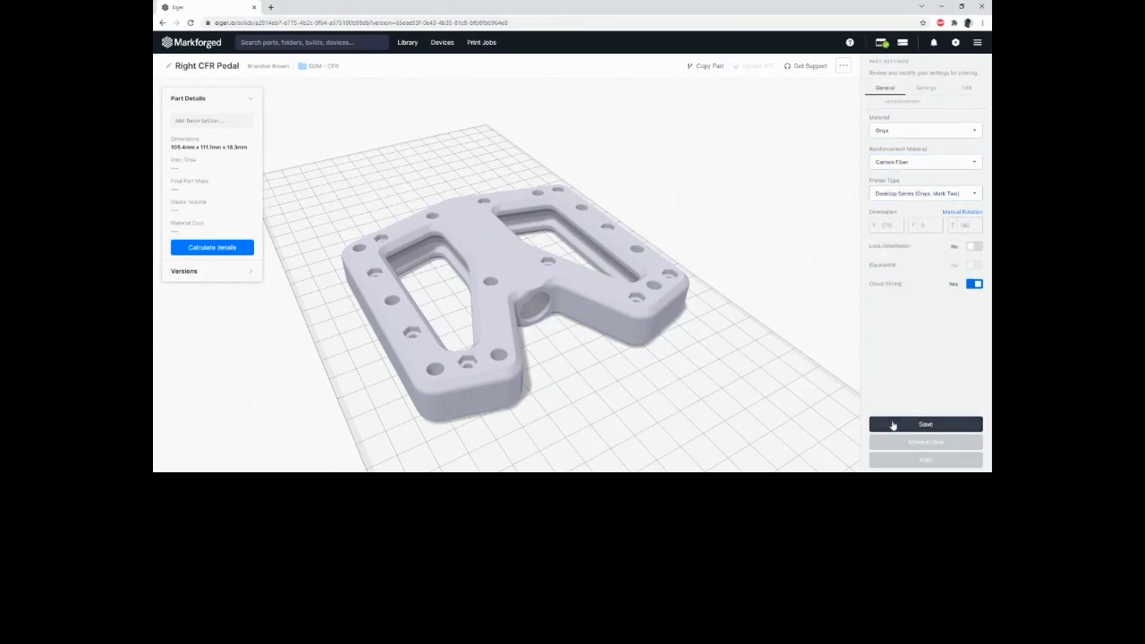
left_click(893, 426)
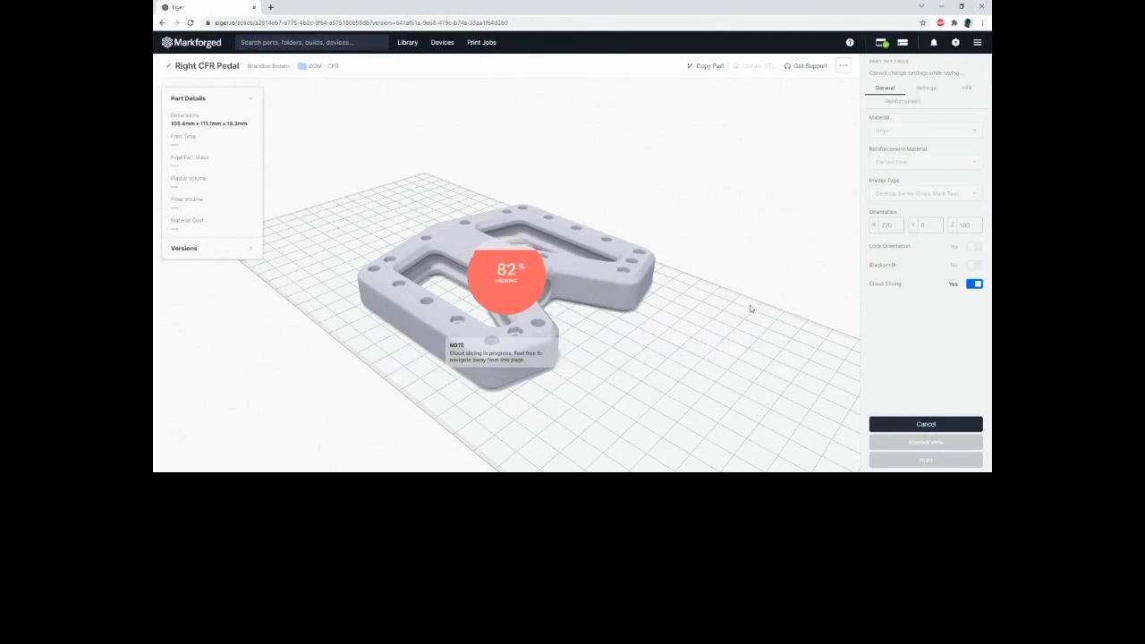
left_click_drag(750, 306, 728, 358)
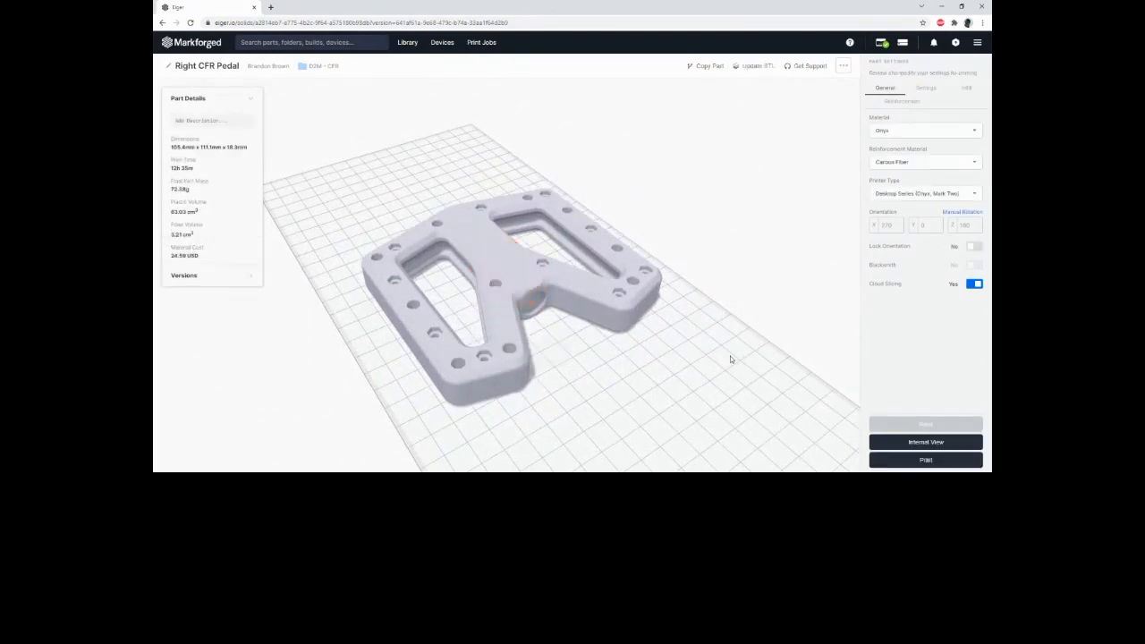
Step: Review the pedal's fiber reinforcement settings, including total fiber layers, fill type, concentric rings and fiber angles
left_click(910, 105)
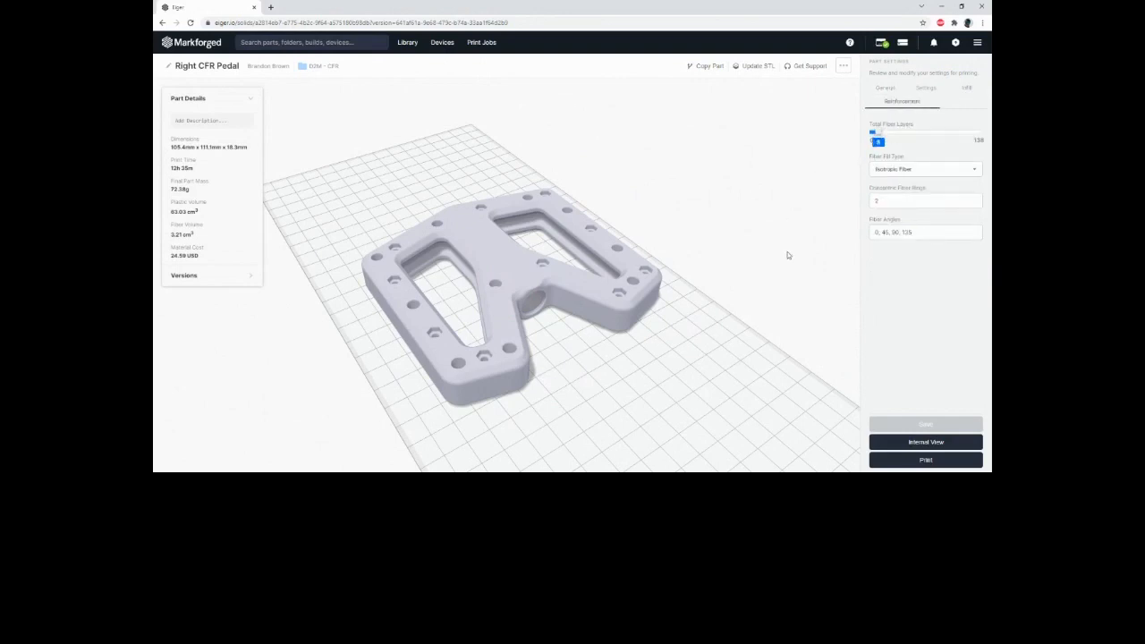
left_click_drag(787, 253, 659, 345)
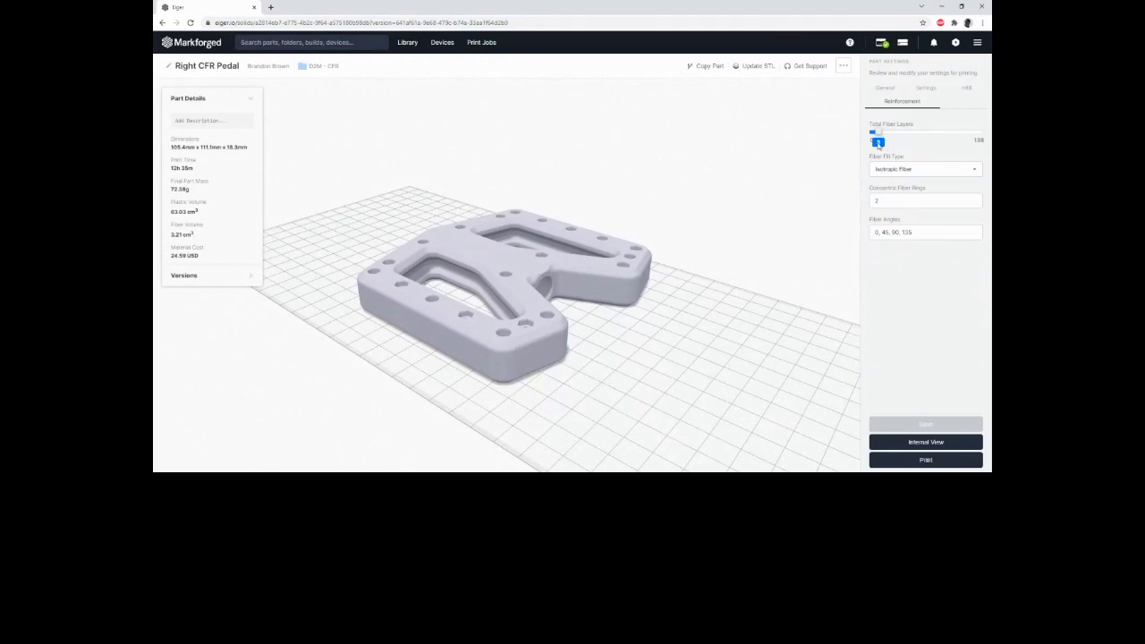
left_click_drag(783, 238, 775, 245)
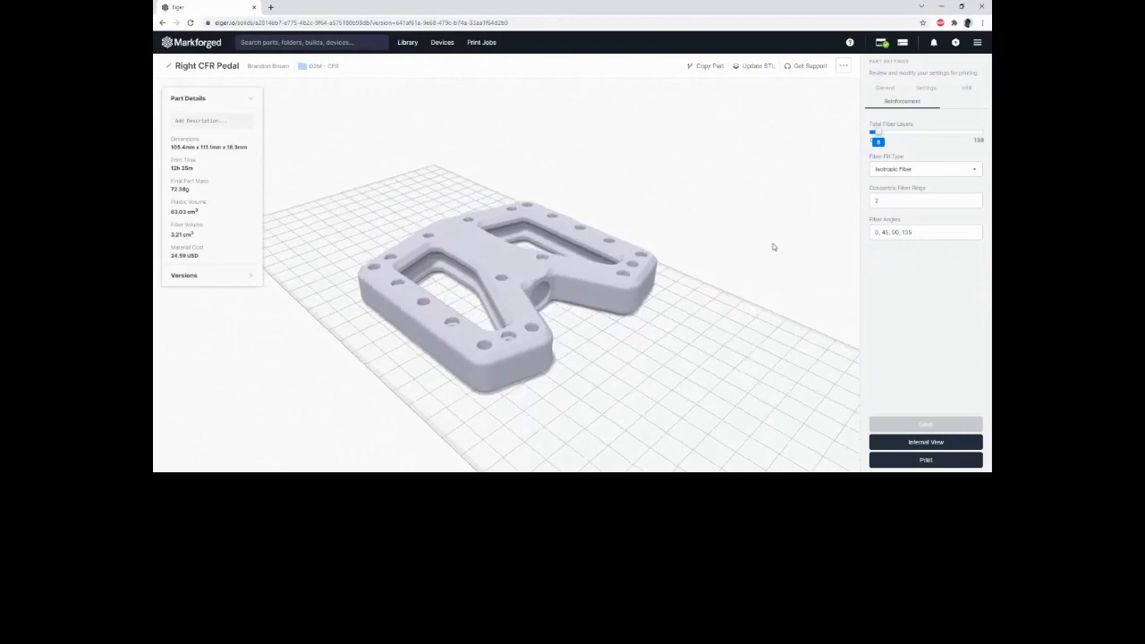
Step: Open the sliced pedal's internal view and display layer 39 in 2D
left_click(926, 443)
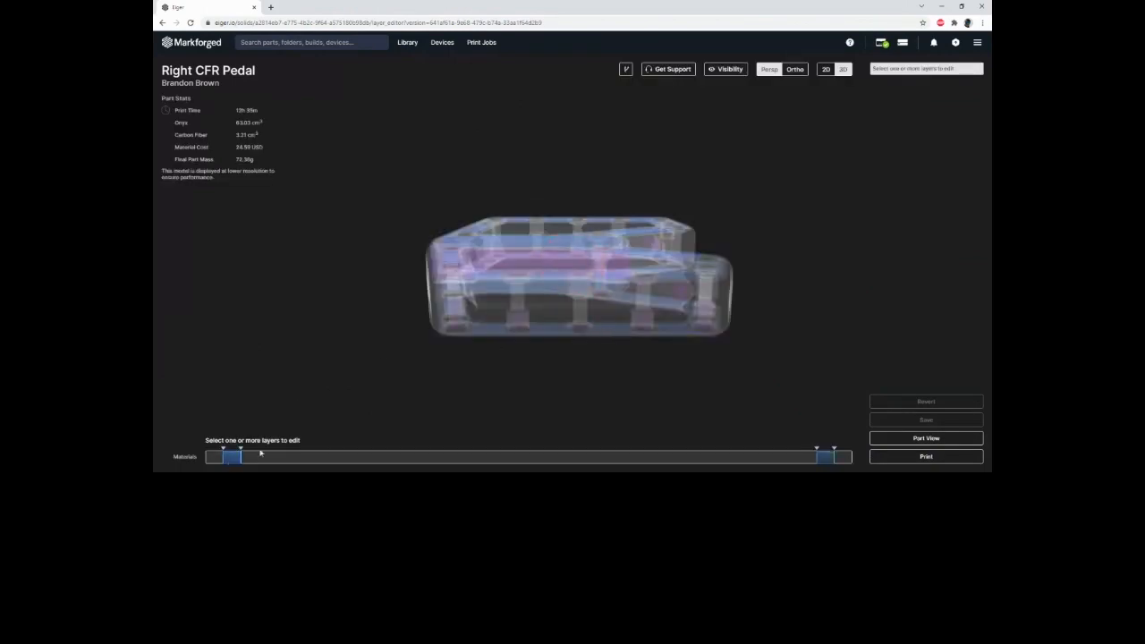
left_click_drag(801, 143, 501, 359)
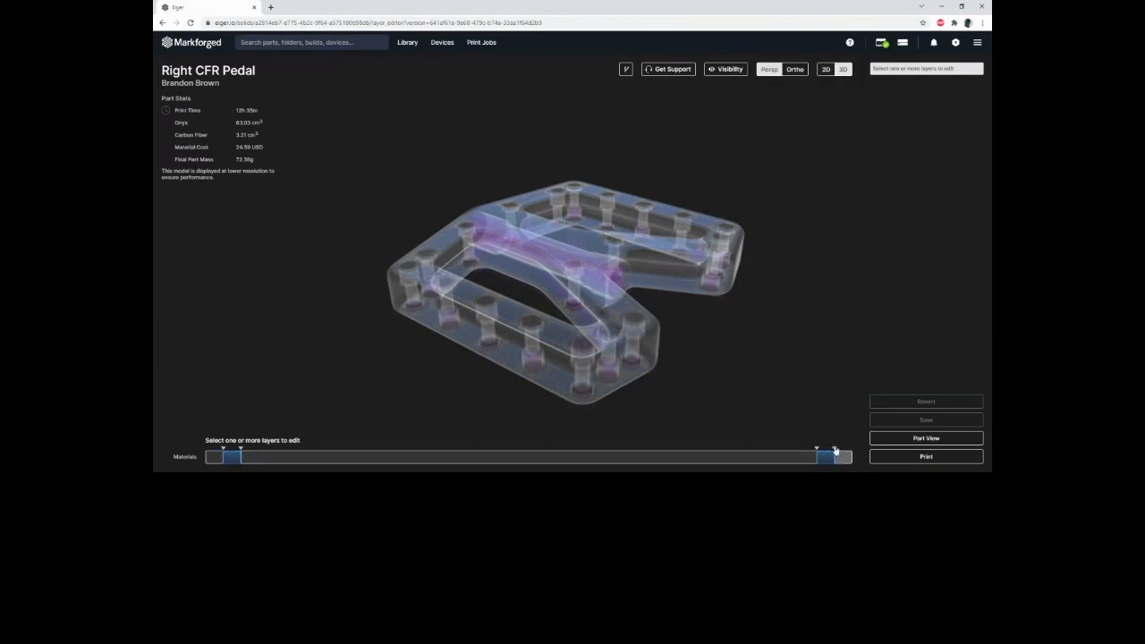
left_click(829, 74)
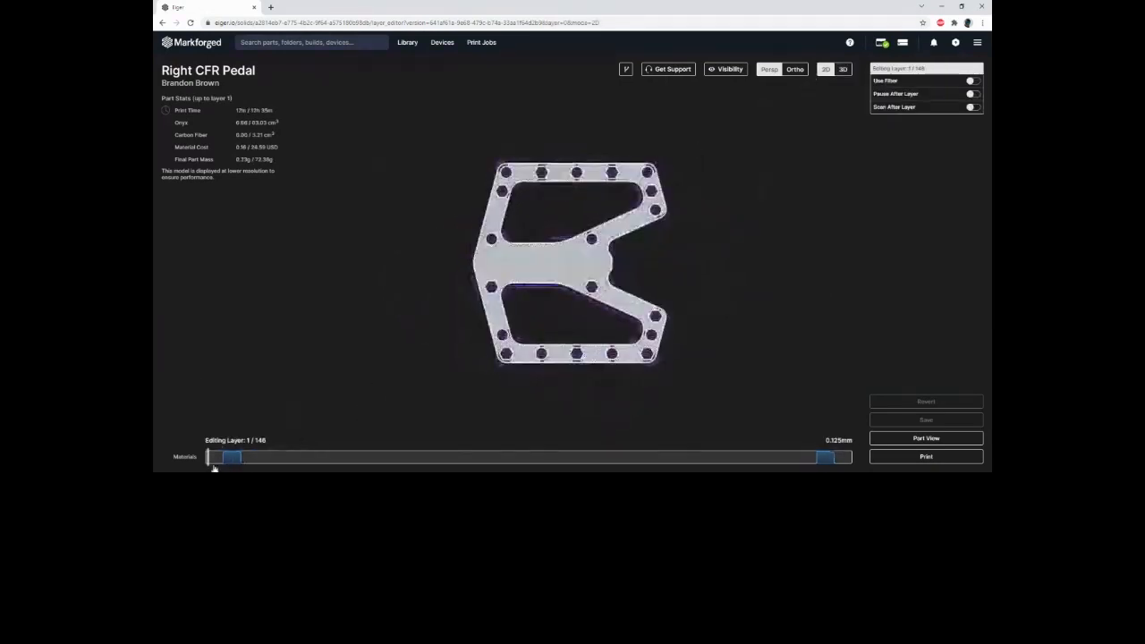
left_click_drag(217, 460, 376, 463)
scroll(548, 262, "up", 2)
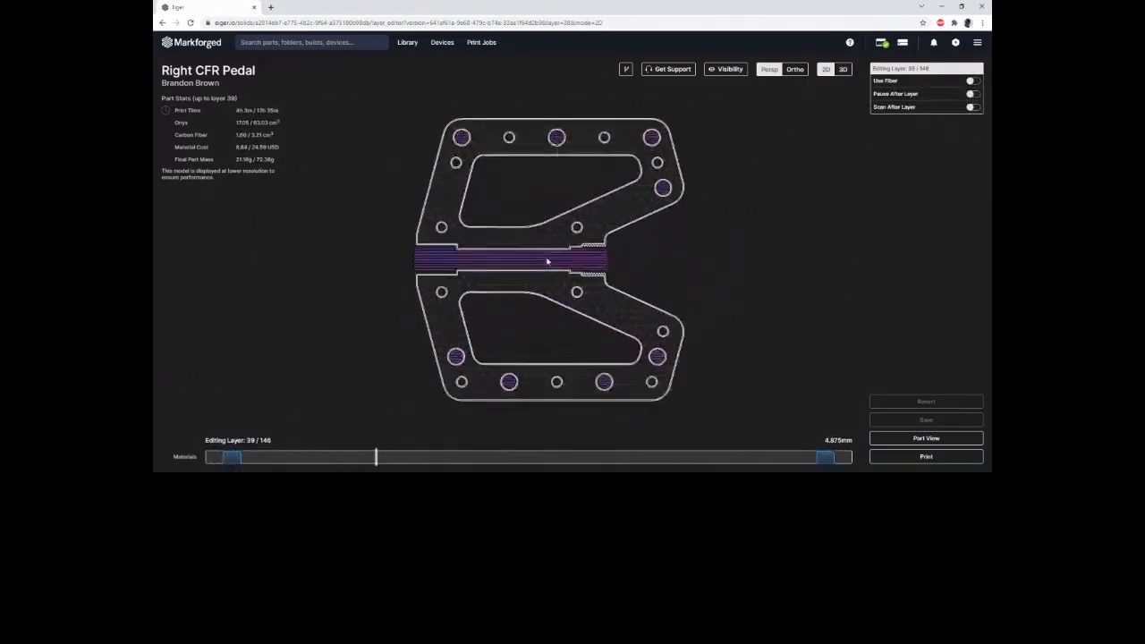
Step: Show the infill toolpaths to inspect layer 39's infill pattern, and hide them again
left_click(727, 72)
left_click(729, 71)
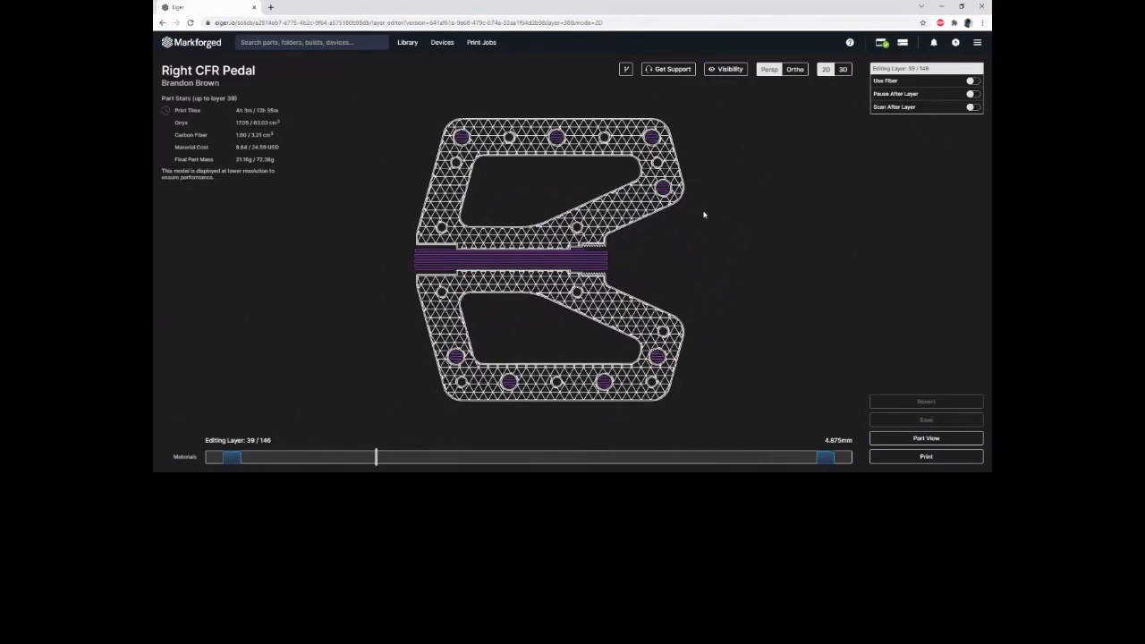
left_click_drag(713, 238, 660, 233)
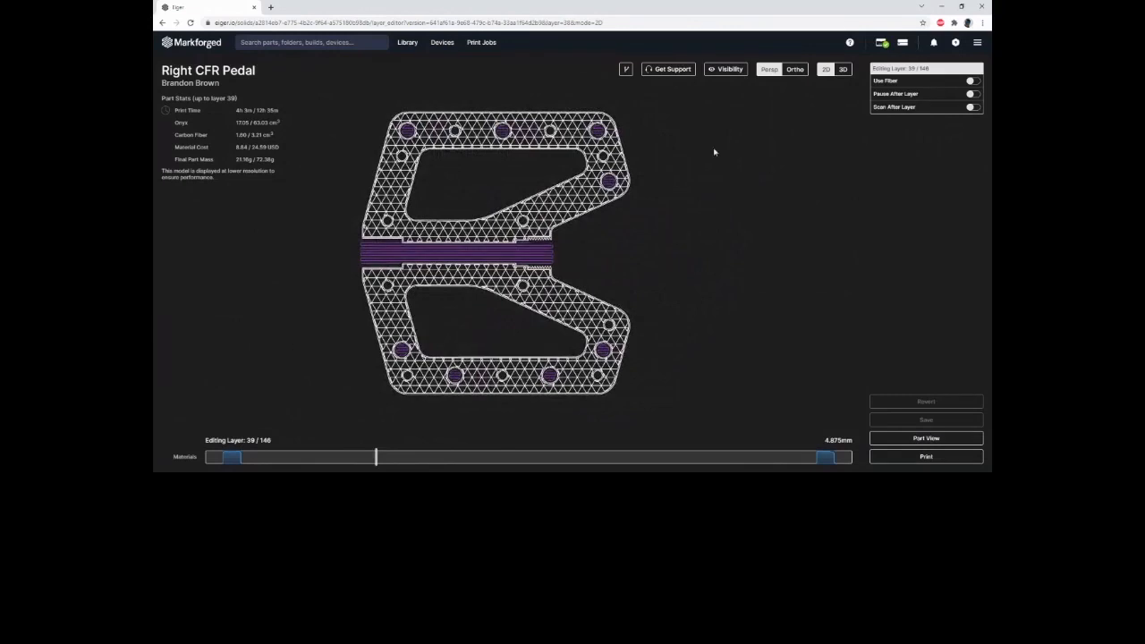
left_click(725, 72)
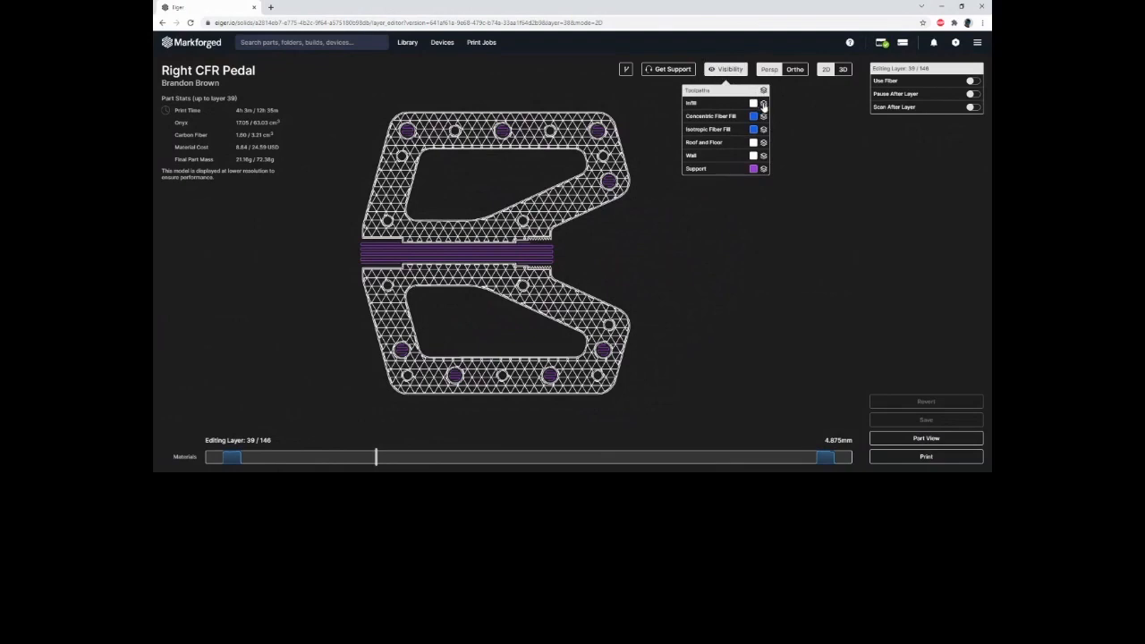
left_click(763, 105)
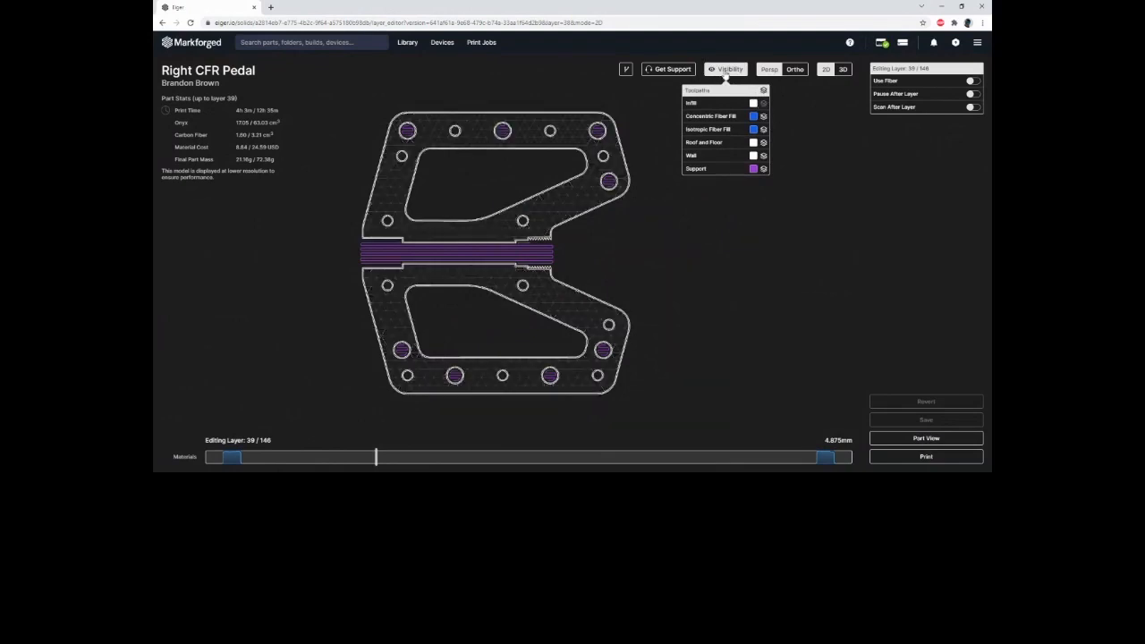
Step: Go through layers 3 to 11 one by one to examine the carbon fiber layers near the part's underside
scroll(703, 164, "down", 2)
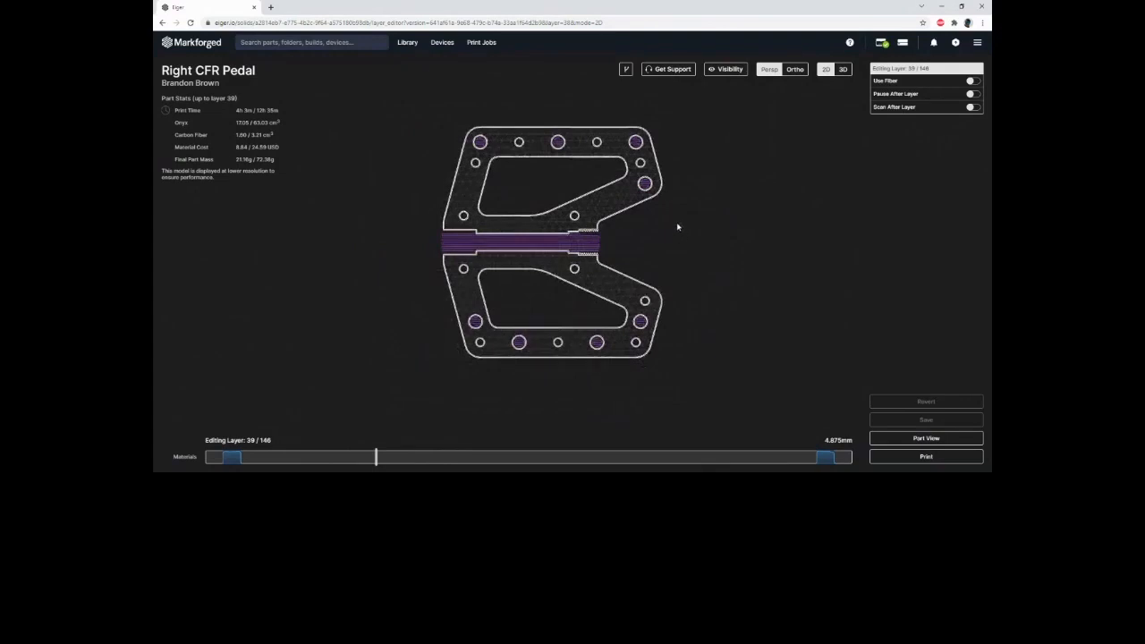
left_click_drag(677, 224, 664, 237)
left_click(217, 457)
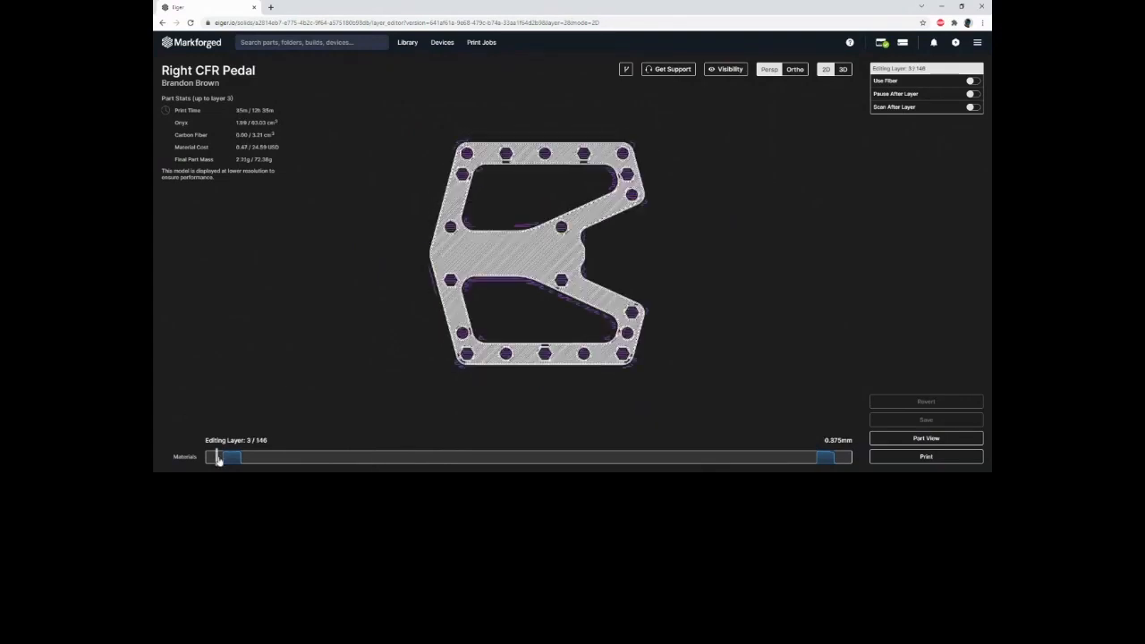
key("Right")
key("Right")
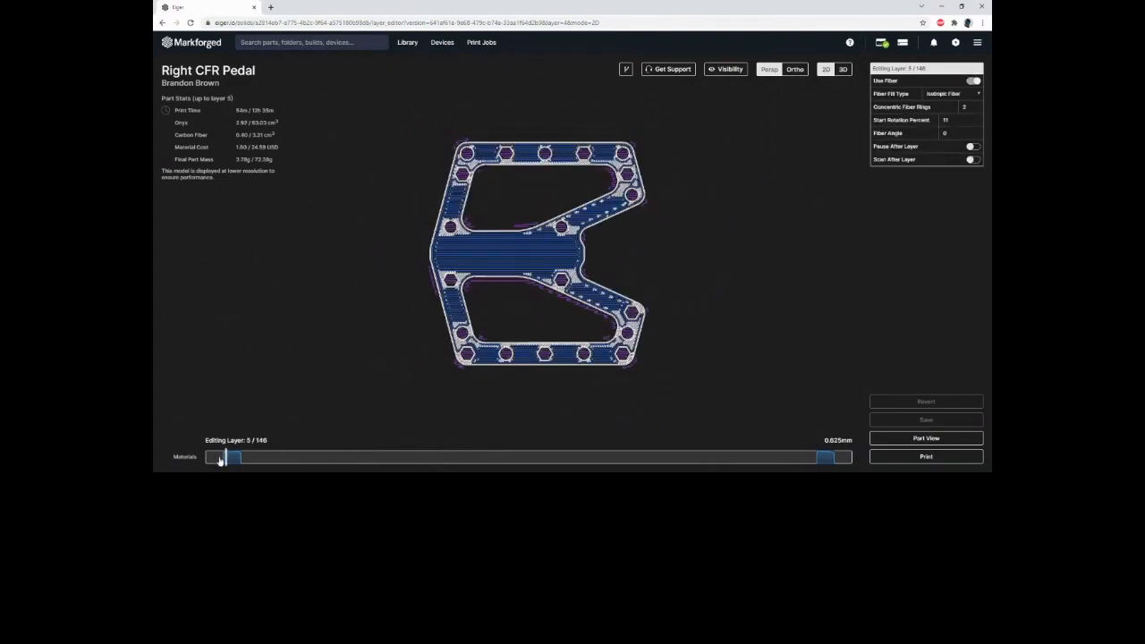
key("Right")
key("Right")
key("Right")
key("Right")
key("Right")
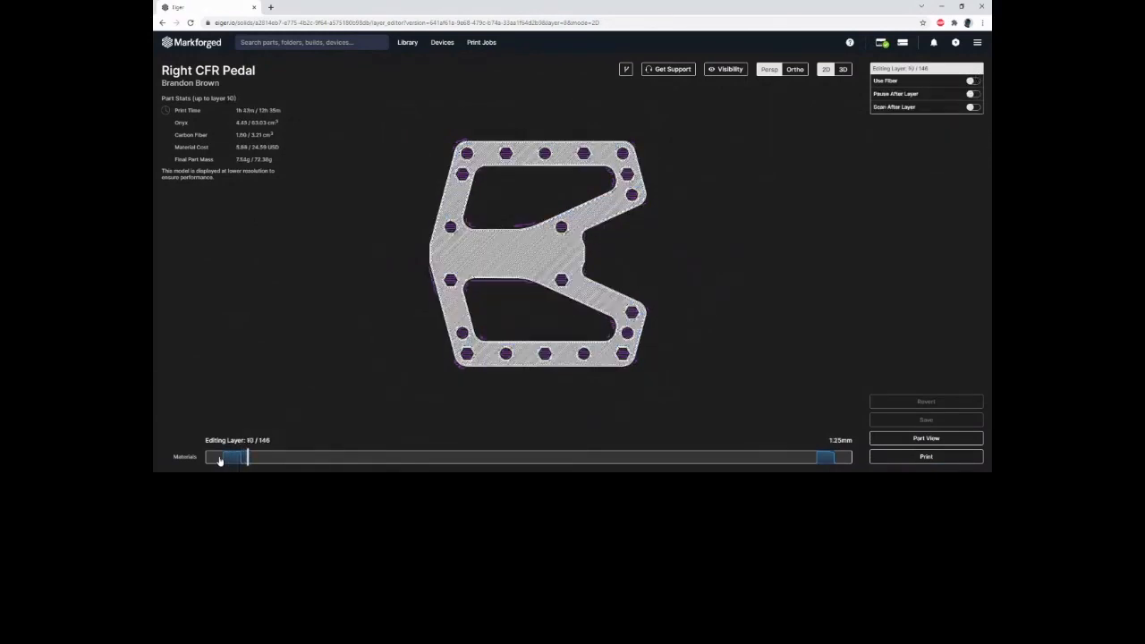
key("Right")
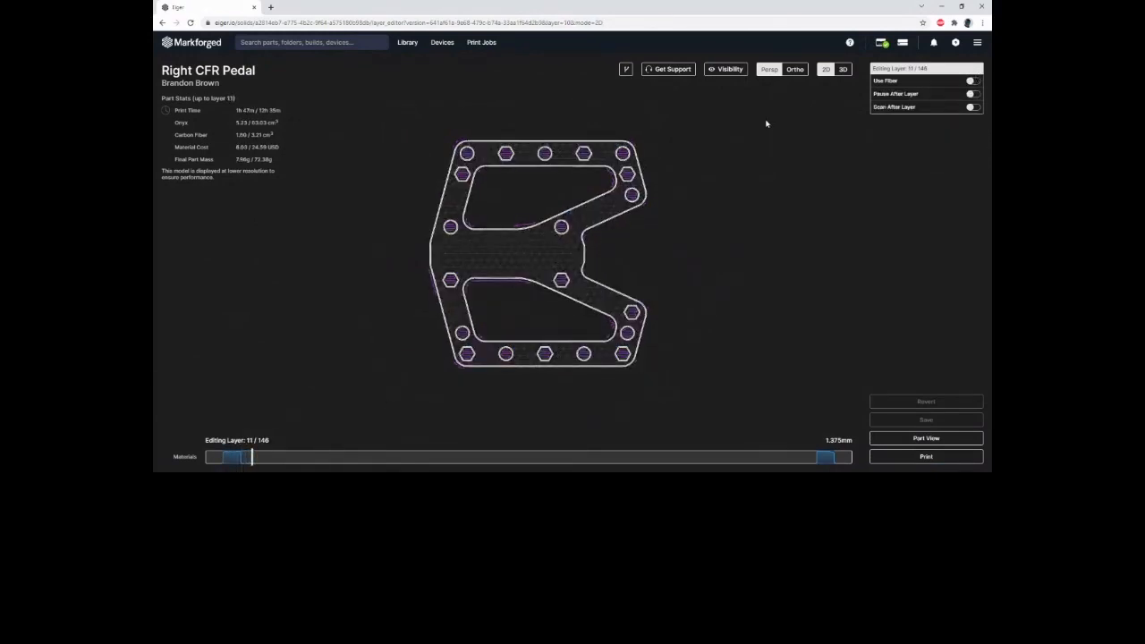
Step: Examine the central axle bore and the upper and lower fiber layers in the 3D view from several angles
left_click(843, 69)
left_click_drag(773, 287, 567, 292)
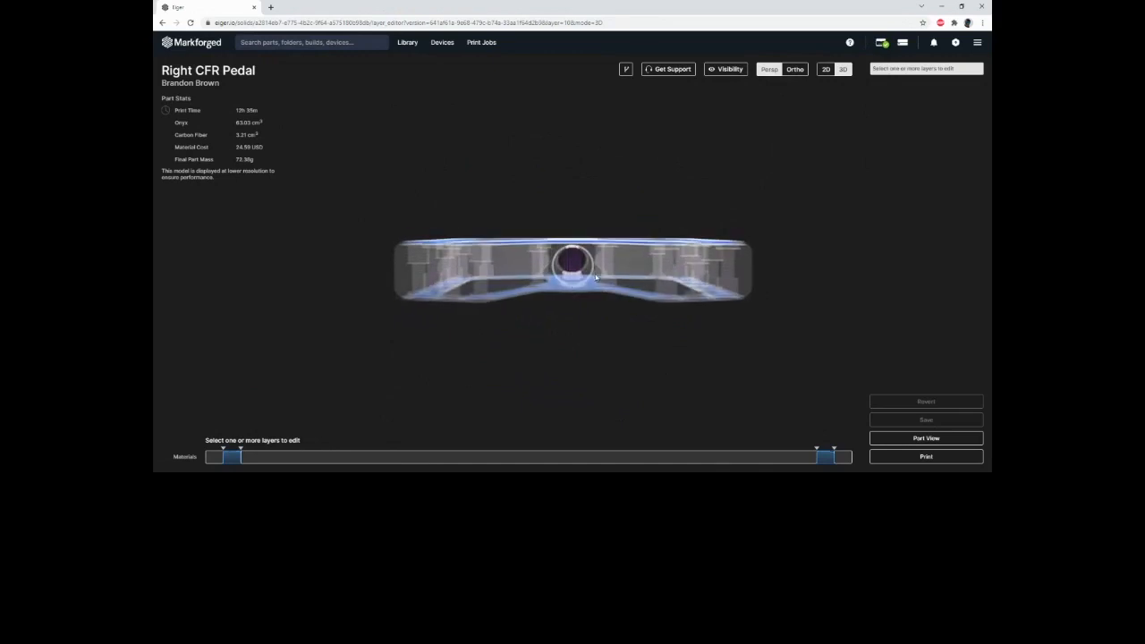
scroll(597, 277, "up", 3)
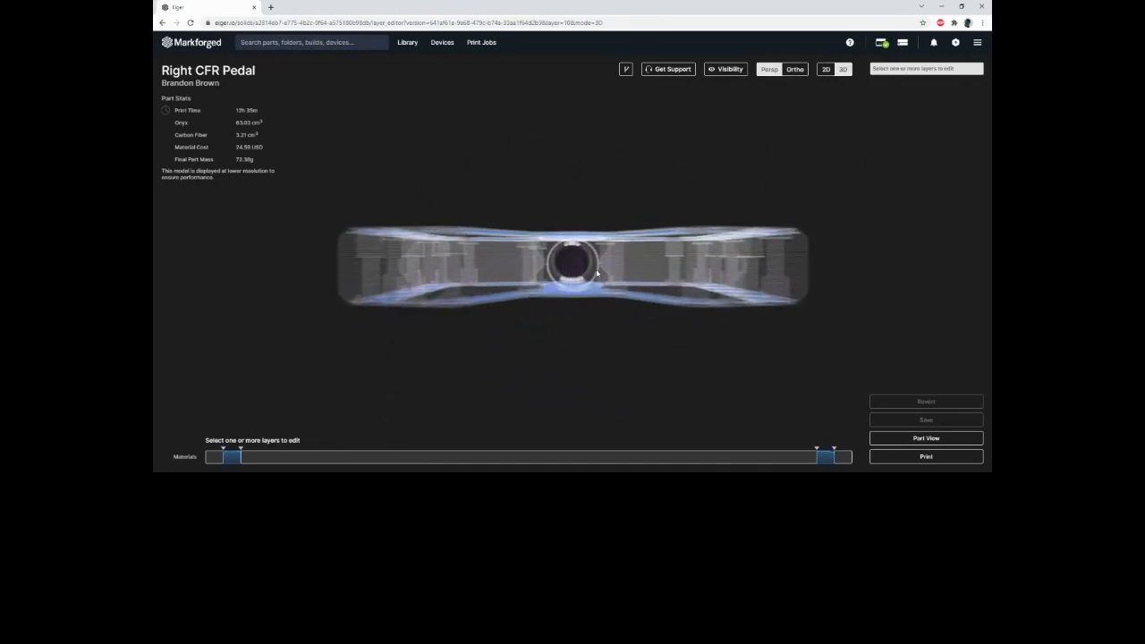
left_click_drag(597, 274, 565, 278)
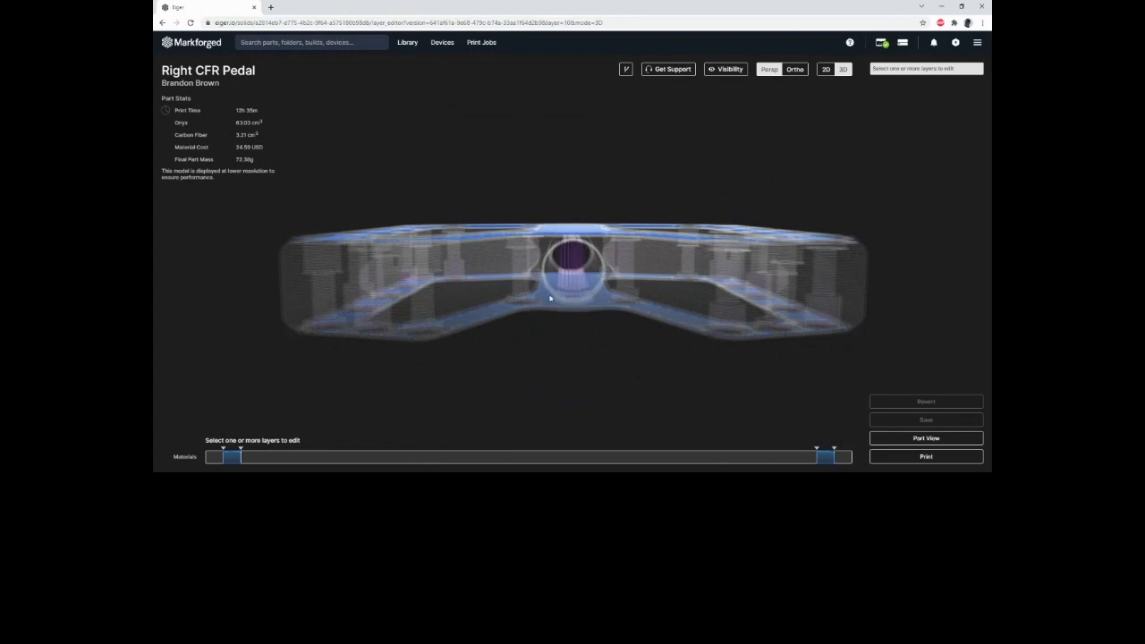
left_click_drag(550, 298, 550, 279)
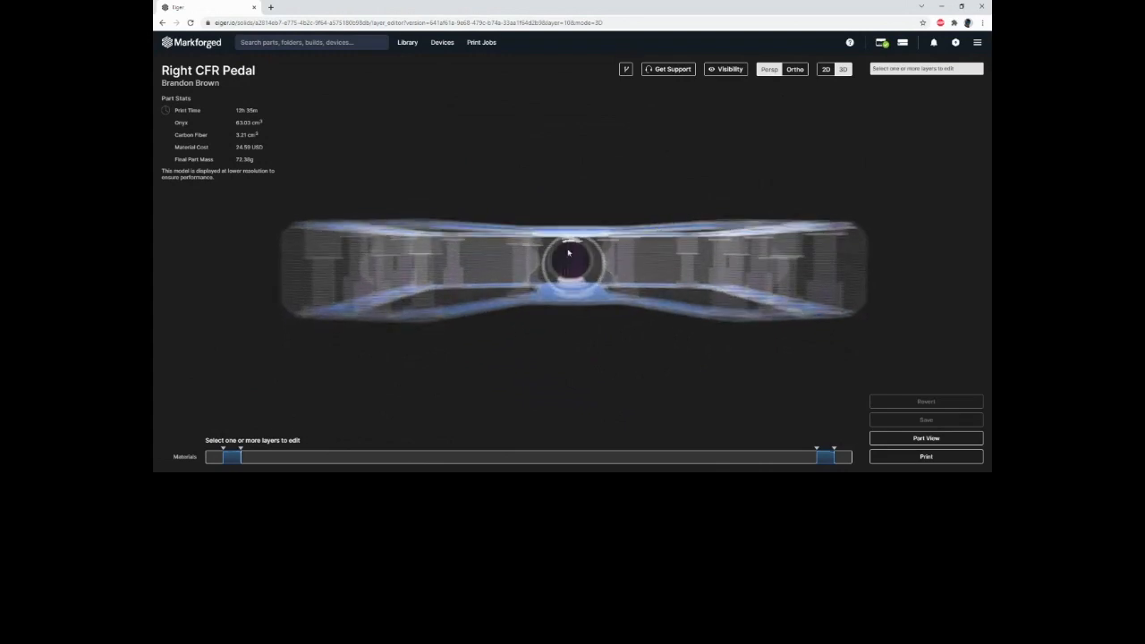
left_click_drag(611, 250, 573, 243)
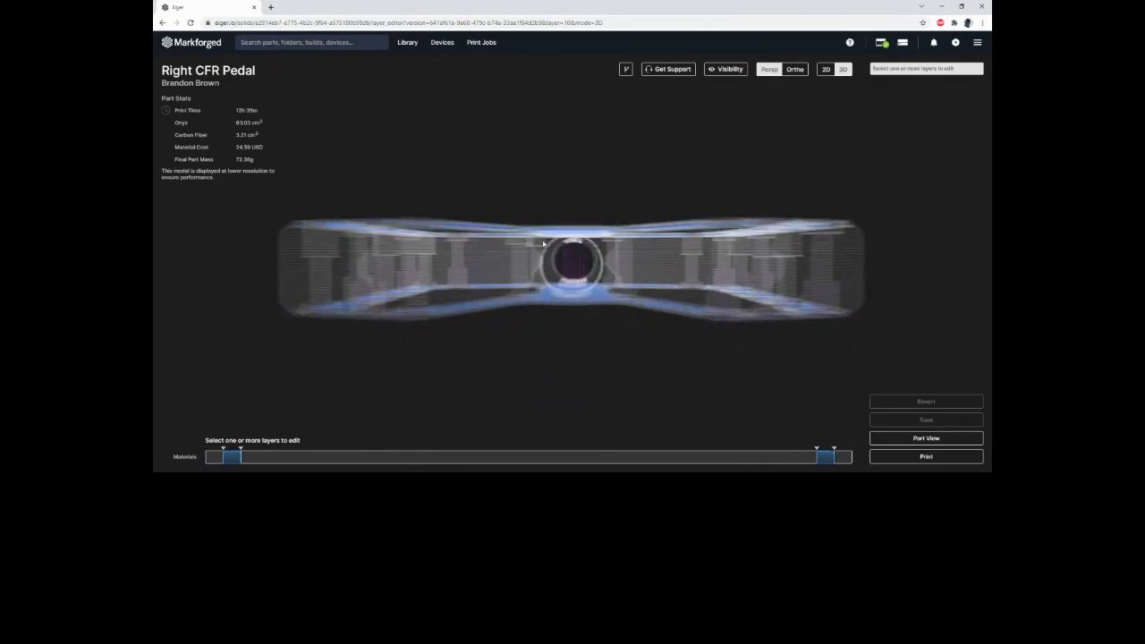
left_click_drag(615, 242, 609, 247)
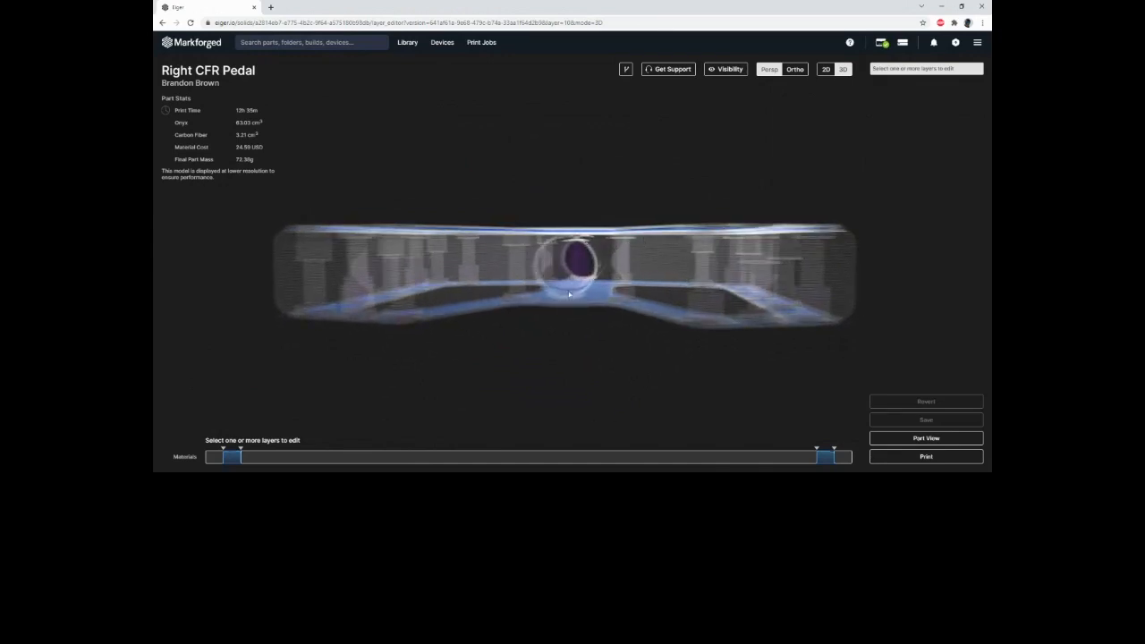
mouse_move(569, 294)
left_mouse_down()
mouse_move(548, 275)
mouse_move(556, 286)
mouse_move(559, 277)
left_mouse_up()
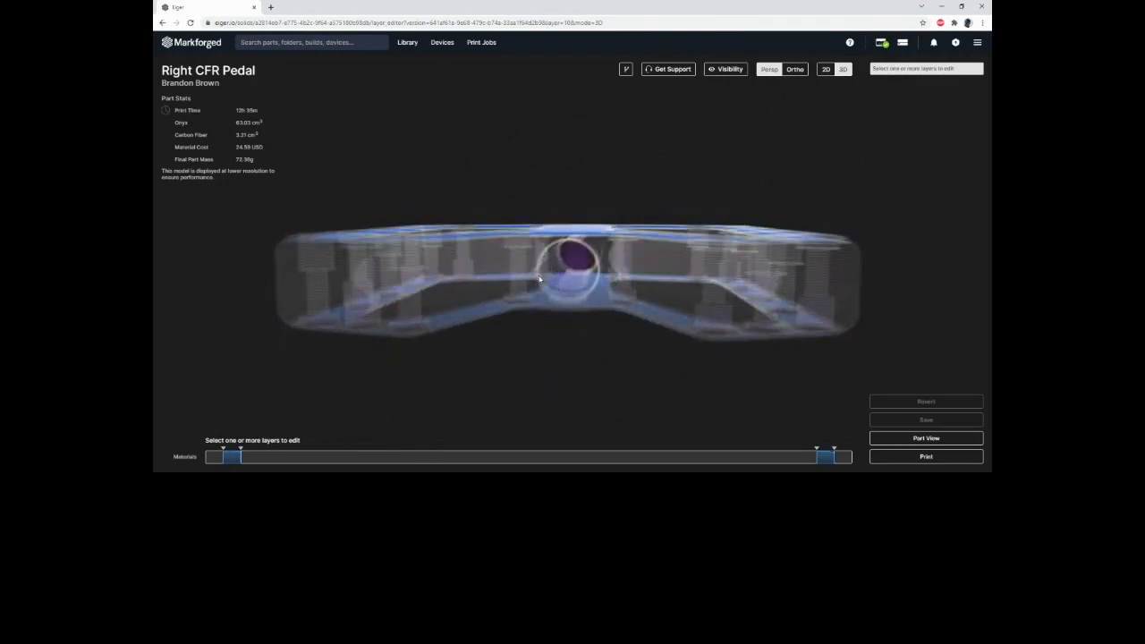
left_click_drag(607, 279, 578, 313)
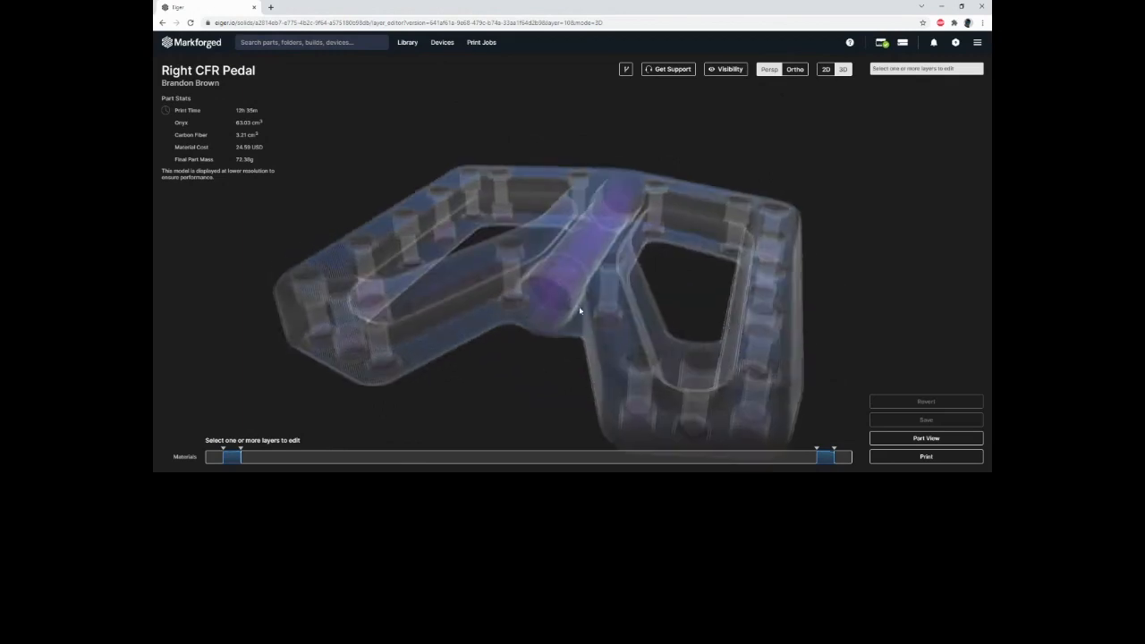
left_click_drag(531, 260, 593, 265)
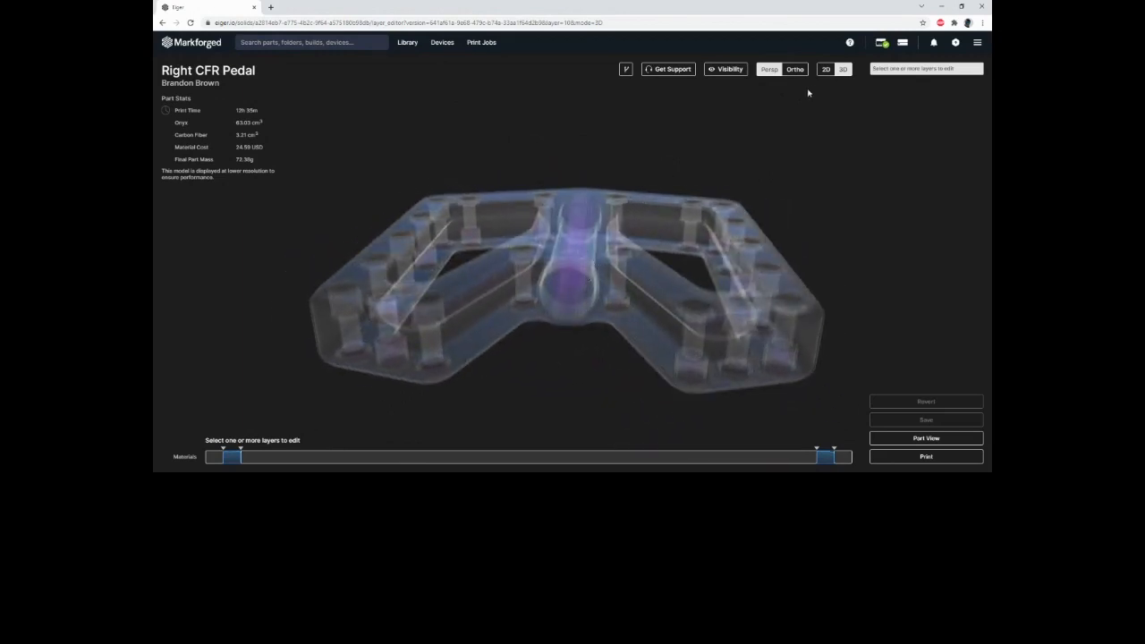
Step: Display layer 26 in the 2D view and enlarge it around the central axle bore
left_click(826, 69)
left_click(308, 457)
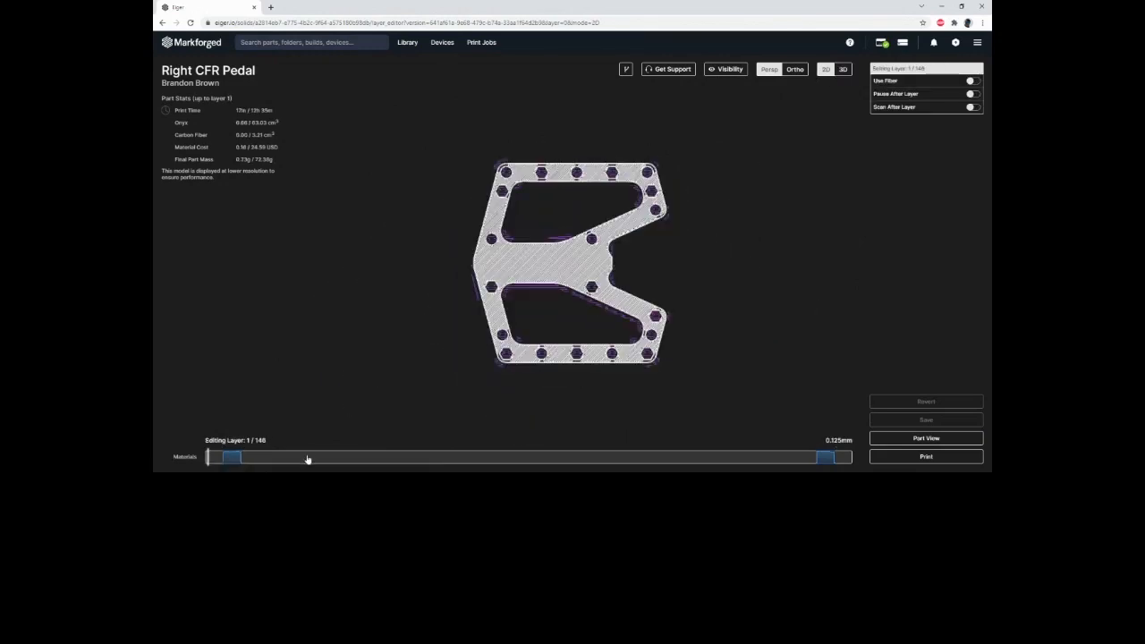
key("Up")
key("Up")
key("Up")
key("Up")
key("Up")
key("Up")
key("Up")
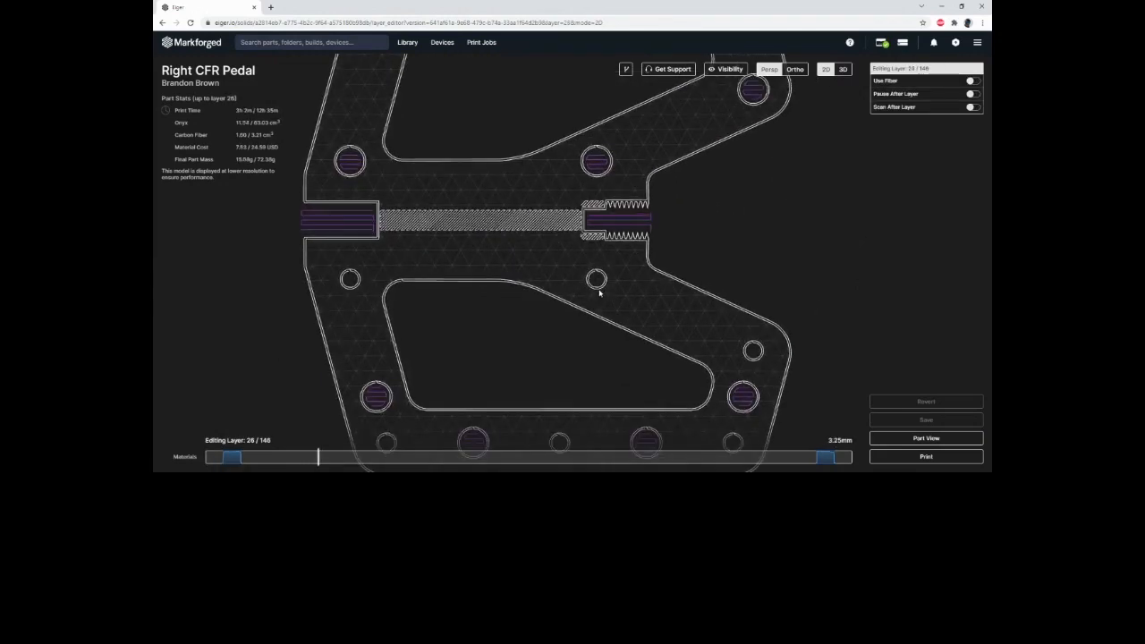
Step: Go back down through the layers to layer 20 to examine the axle bore's threaded end and surrounding toolpaths
key("Down")
key("Down")
key("Down")
key("Down")
key("Down")
key("Down")
key("Down")
key("Down")
key("Down")
key("Down")
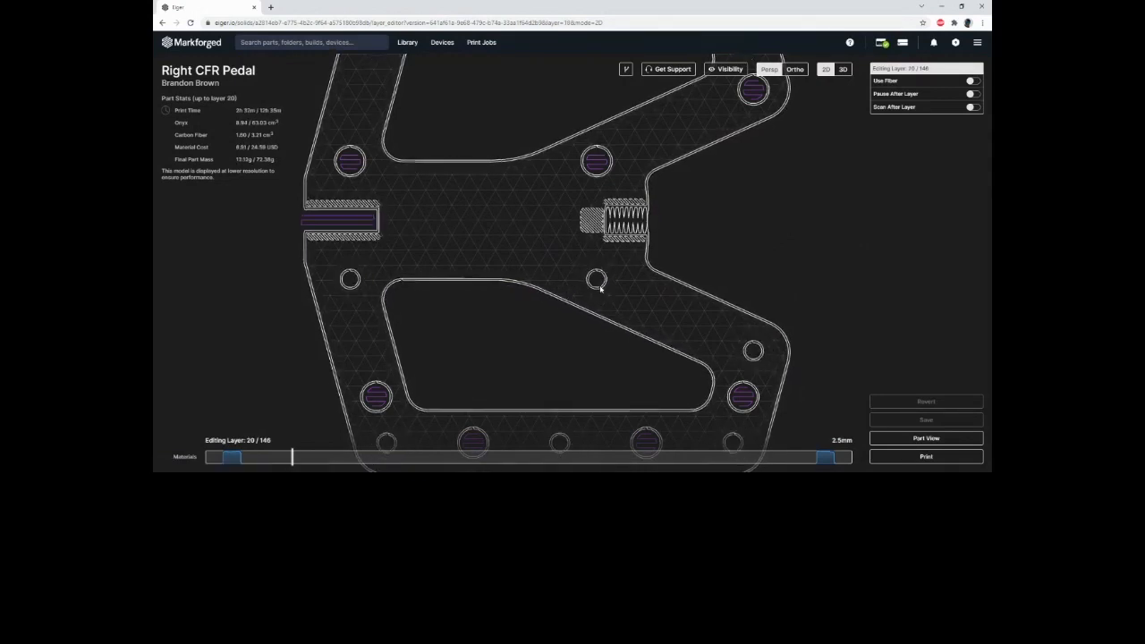
Step: Group layers 20 to 23 in the 3D view and enable fiber for the entire group with isotropic fiber fill
left_click(843, 69)
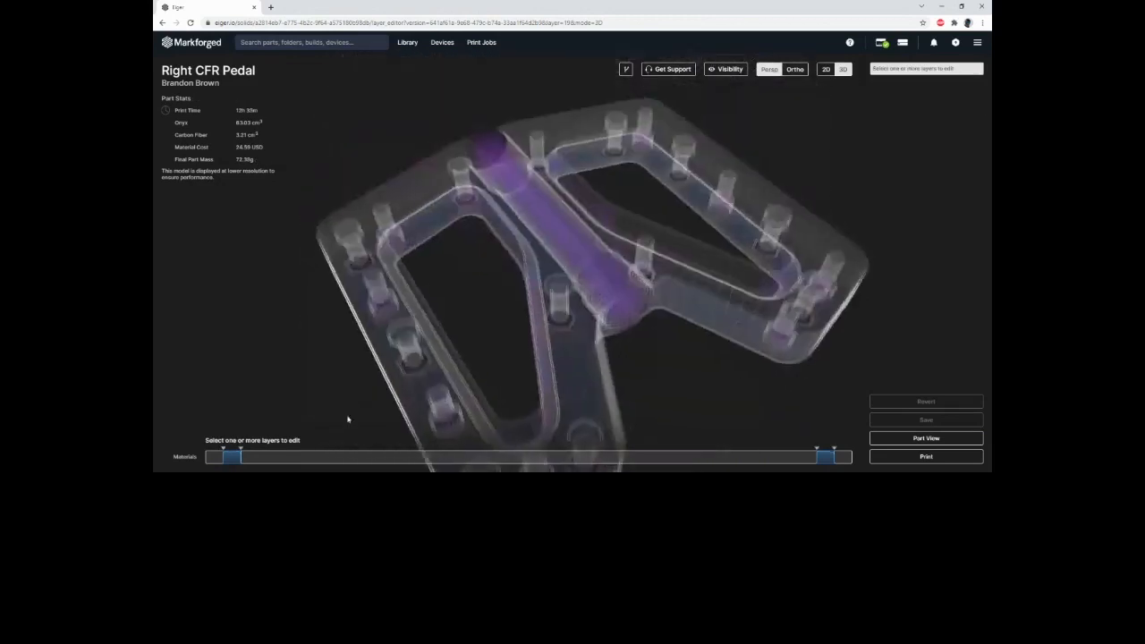
left_click_drag(292, 459, 306, 459)
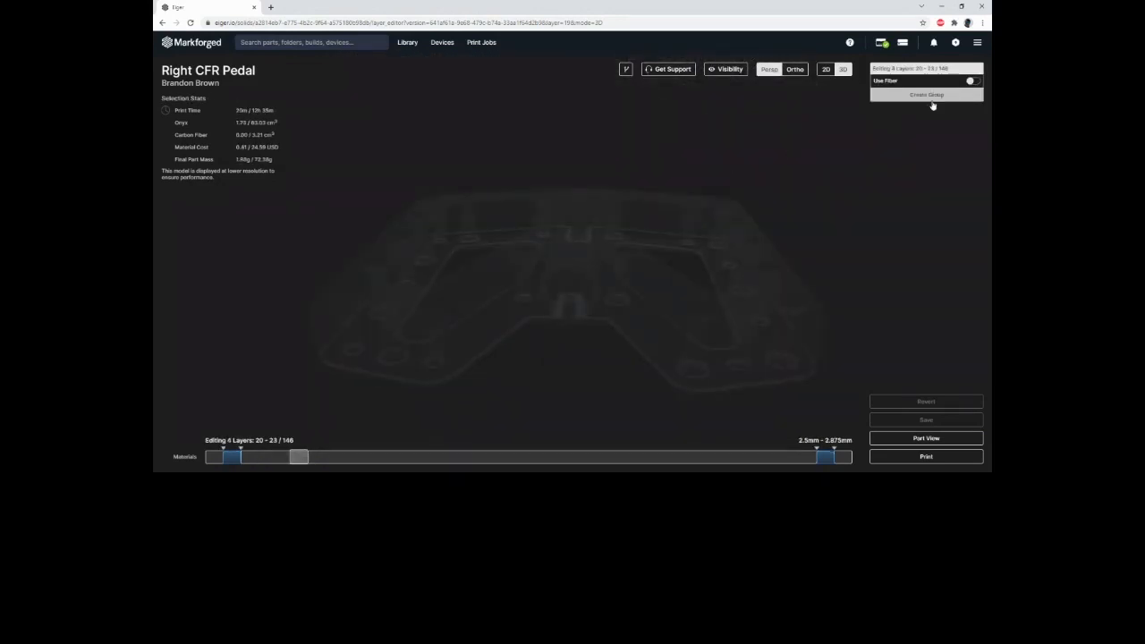
left_click(930, 95)
left_click(974, 82)
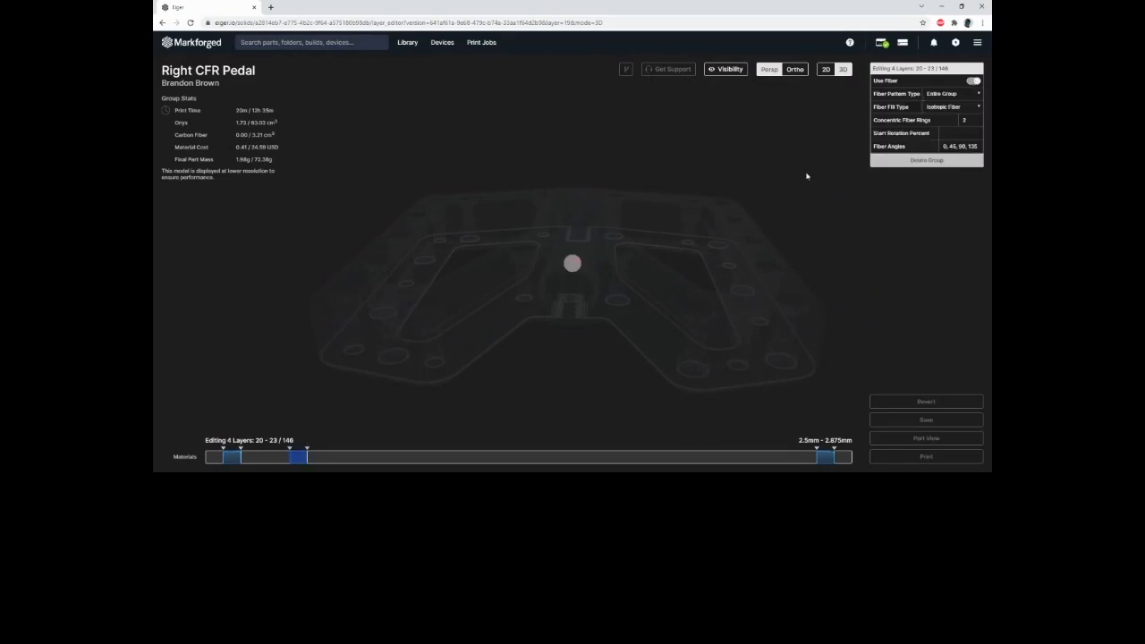
left_click(945, 111)
left_click(945, 112)
left_click(949, 95)
left_click(950, 107)
left_click(623, 264)
left_click_drag(624, 264, 581, 312)
Step: Display layer 123 in the 2D view to examine the toolpaths at the upper side of the axle bore
left_click(826, 69)
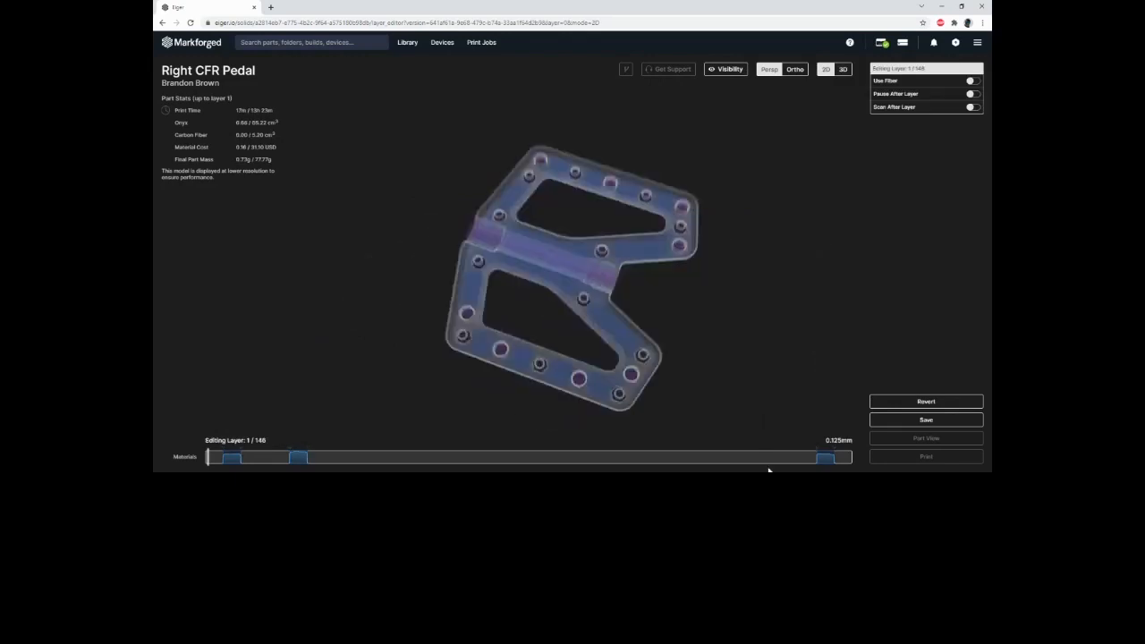
key("Left")
key("Left")
key("Left")
key("Left")
key("Left")
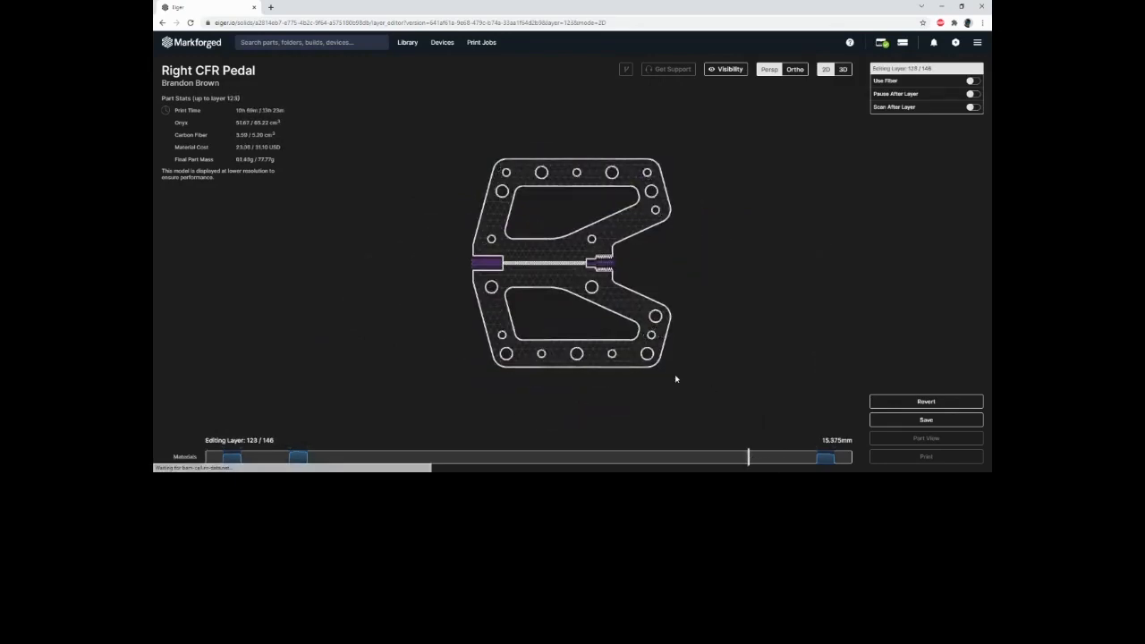
key("Right")
key("Left")
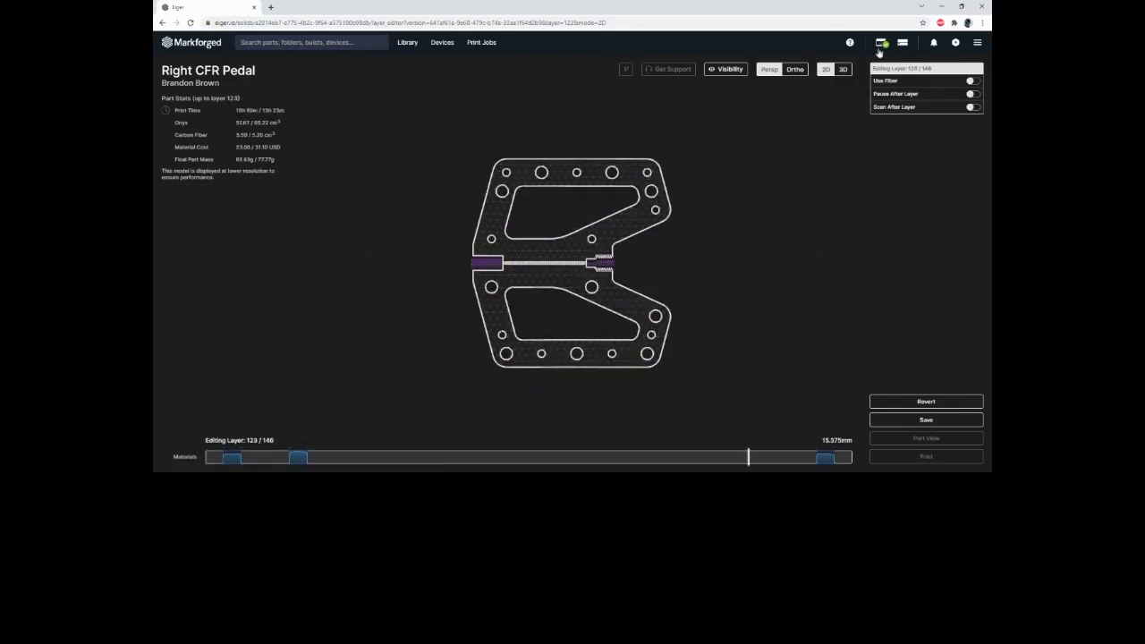
Step: Group layers 120 to 123 in the 3D view, enable isotropic fiber for the entire group, and save the part
left_click(843, 69)
left_click_drag(749, 461, 737, 460)
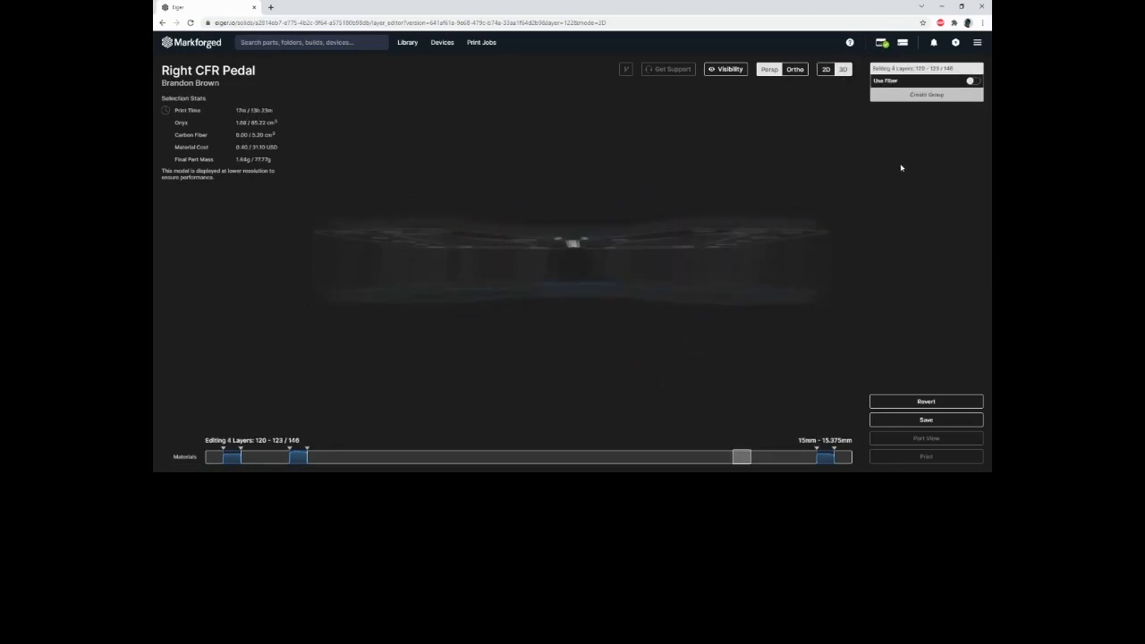
left_click(923, 94)
left_click(972, 81)
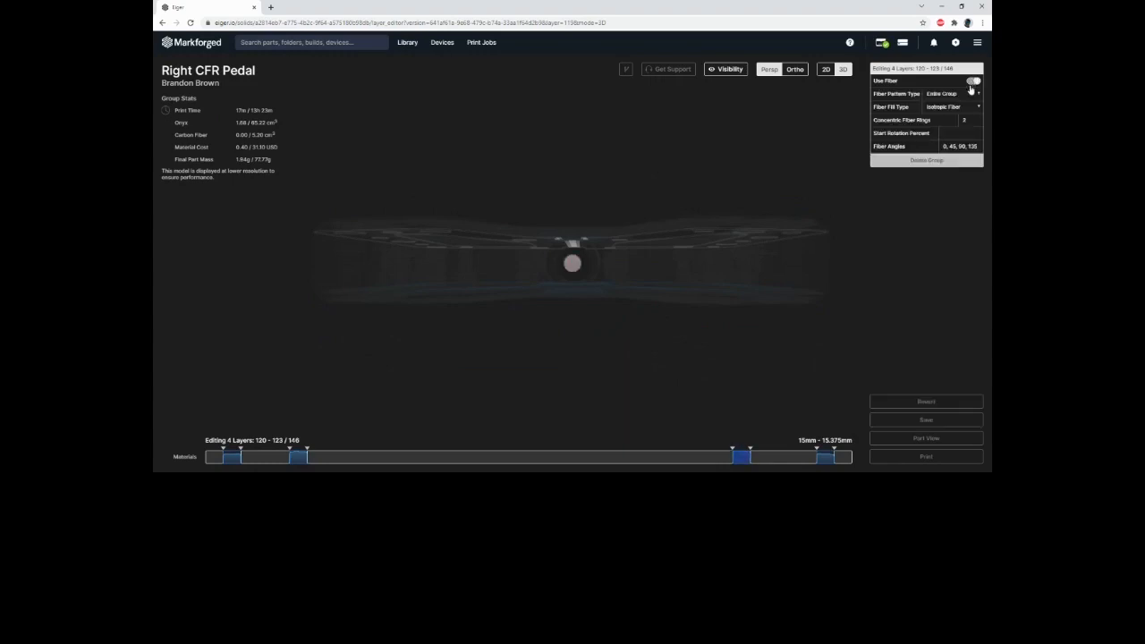
left_click(766, 167)
left_click_drag(766, 168, 717, 230)
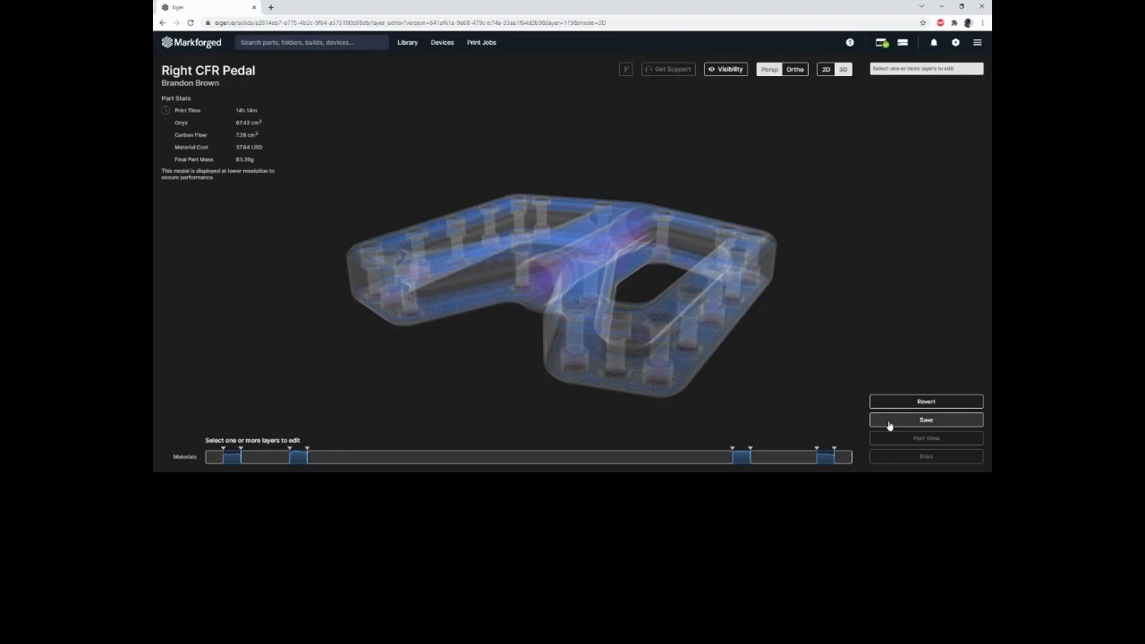
left_click(926, 420)
left_click_drag(599, 316, 618, 315)
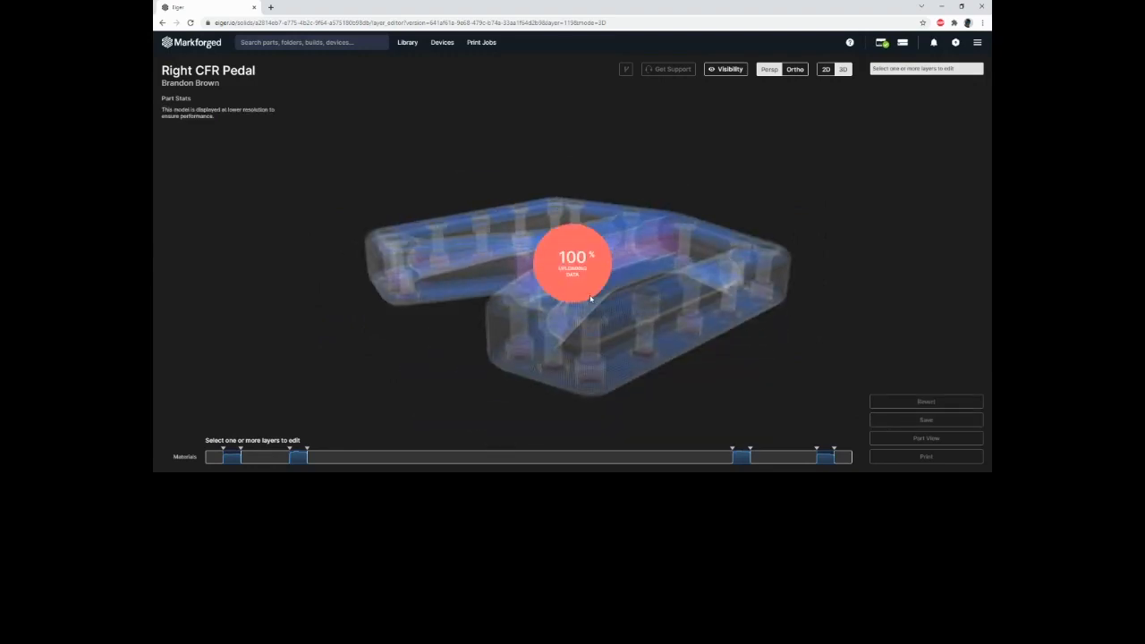